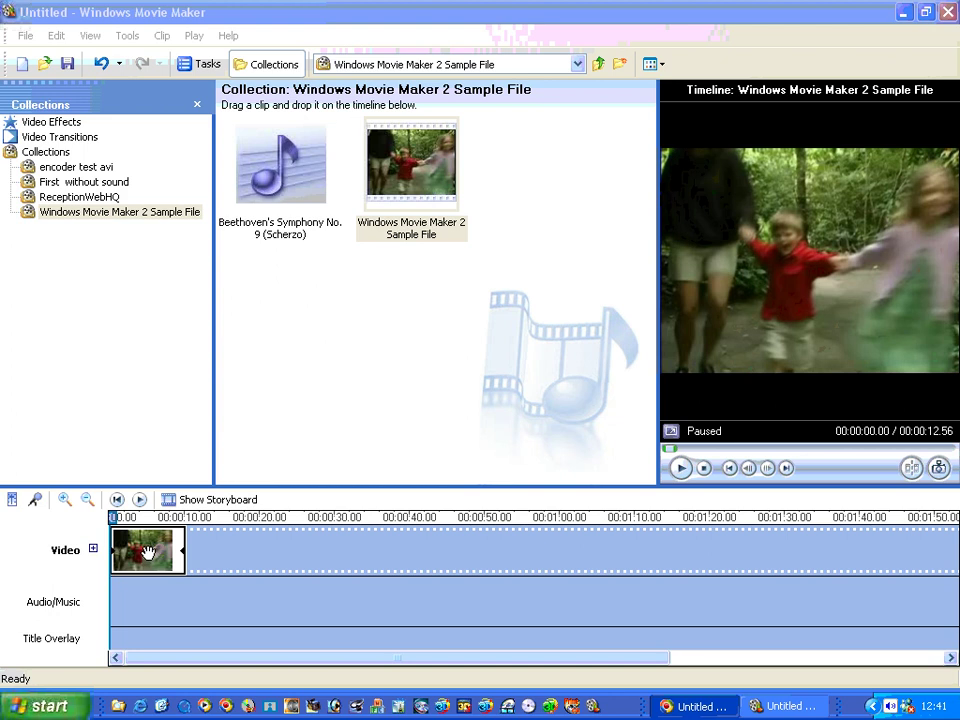
# Open the File menu to save the sample-clip project as a movie file
pyautogui.click(25, 37)
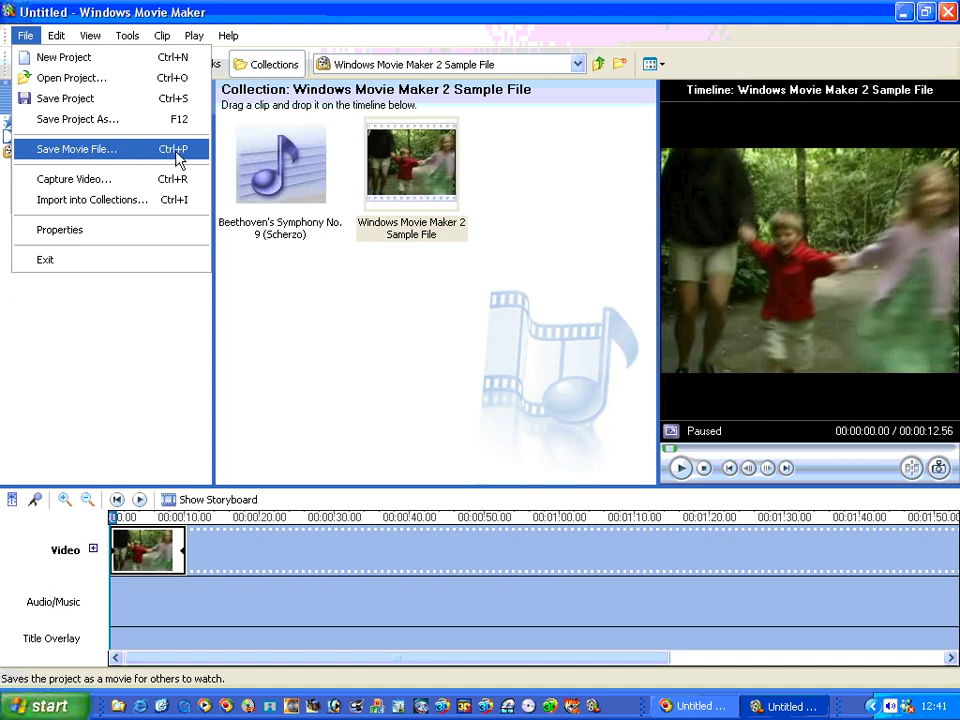
# In the Save Movie Wizard, pick My computer as the destination and continue
pyautogui.click(104, 150)
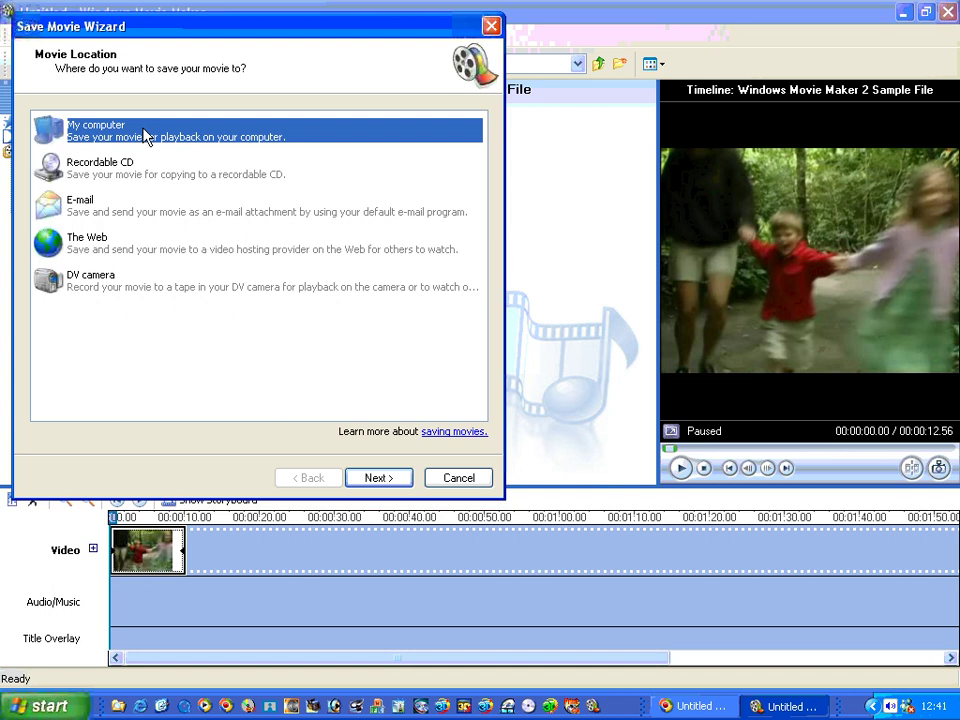
pyautogui.click(124, 247)
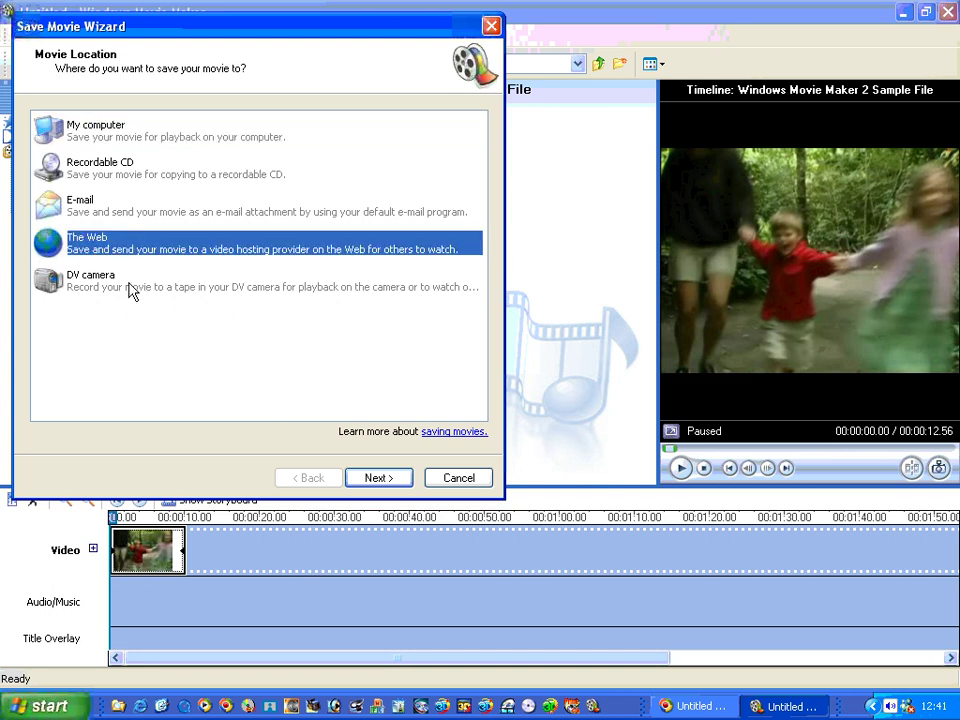
pyautogui.click(128, 289)
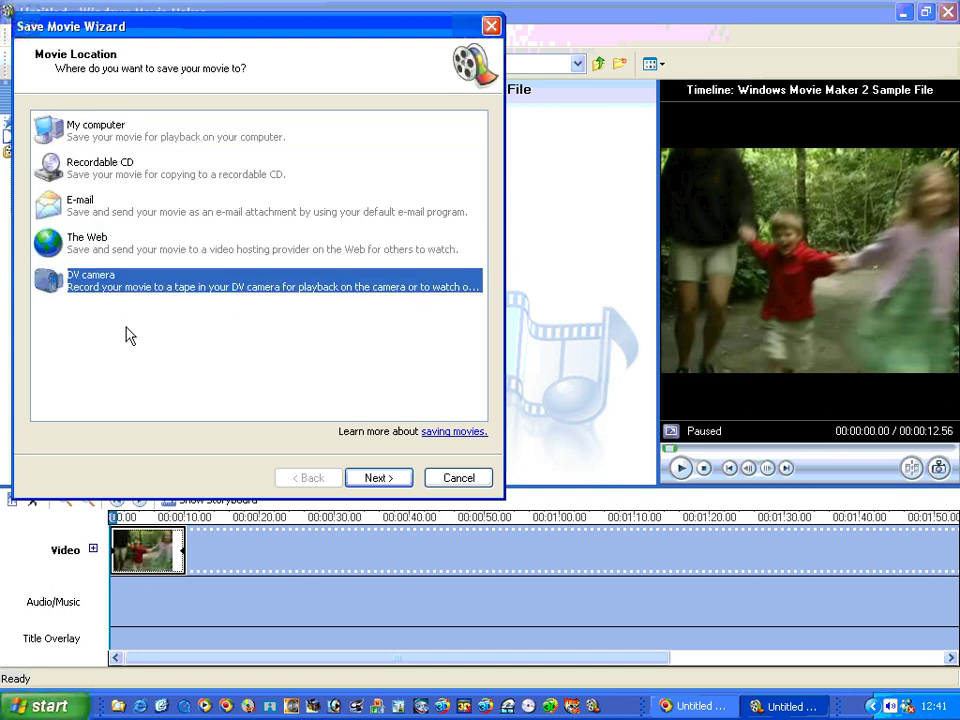
pyautogui.click(116, 138)
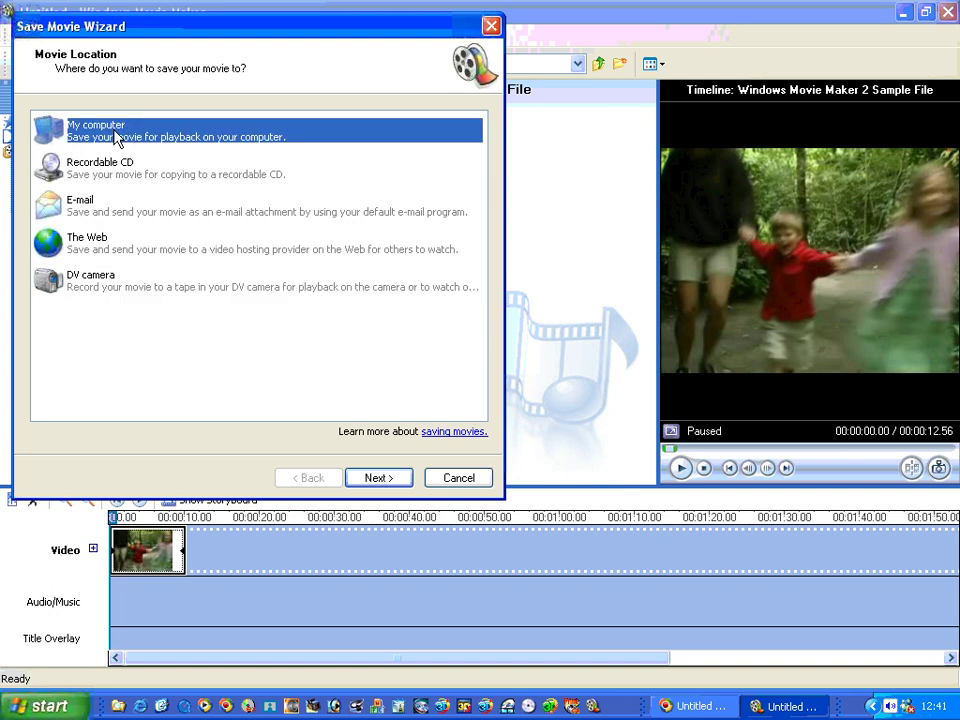
pyautogui.click(378, 478)
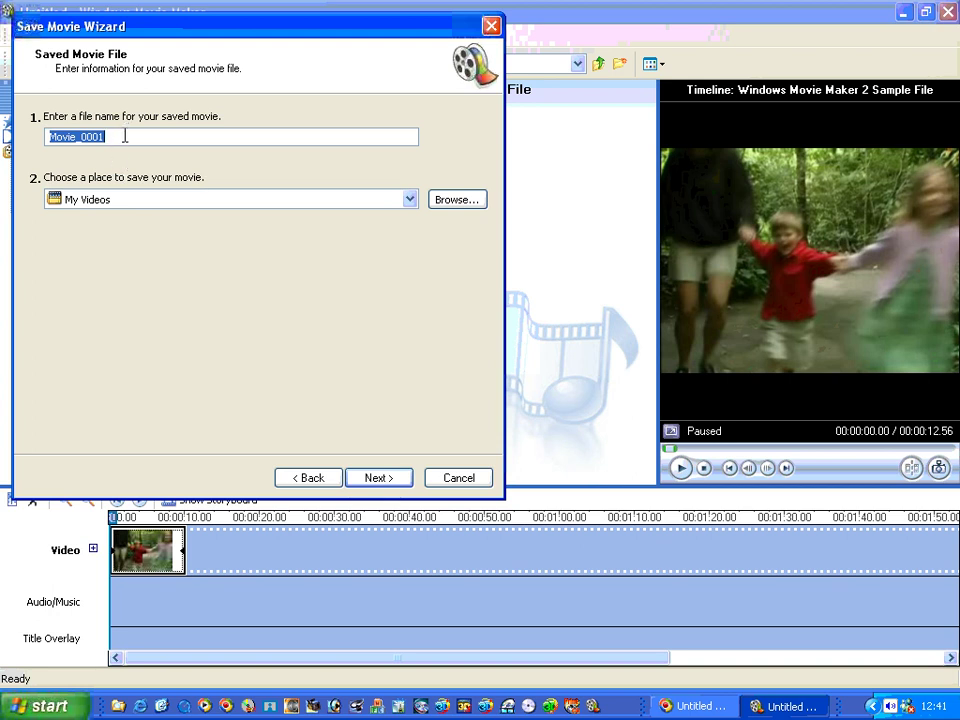
# Name the movie file 'Save as dv avi' and confirm My Videos as its folder
pyautogui.write('S')
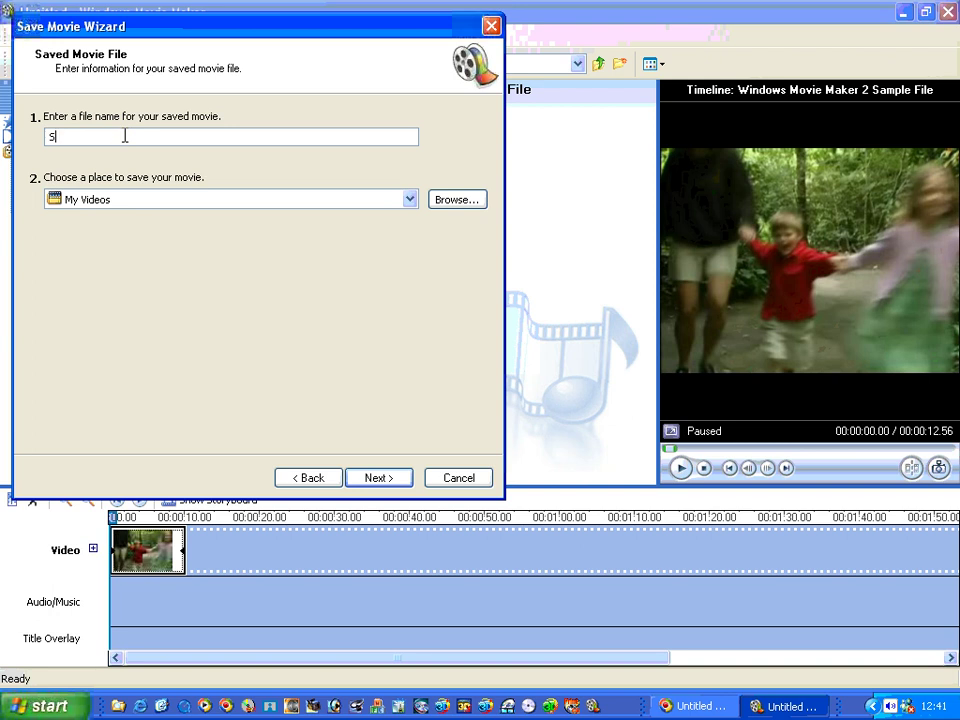
pyautogui.write('ave as dv avi')
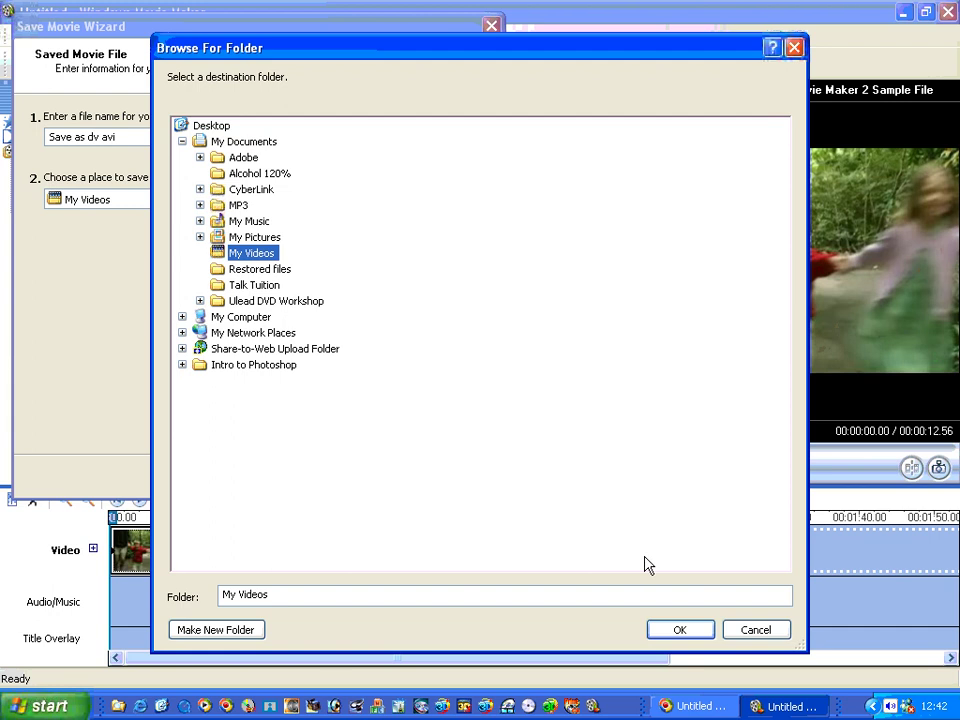
pyautogui.click(680, 630)
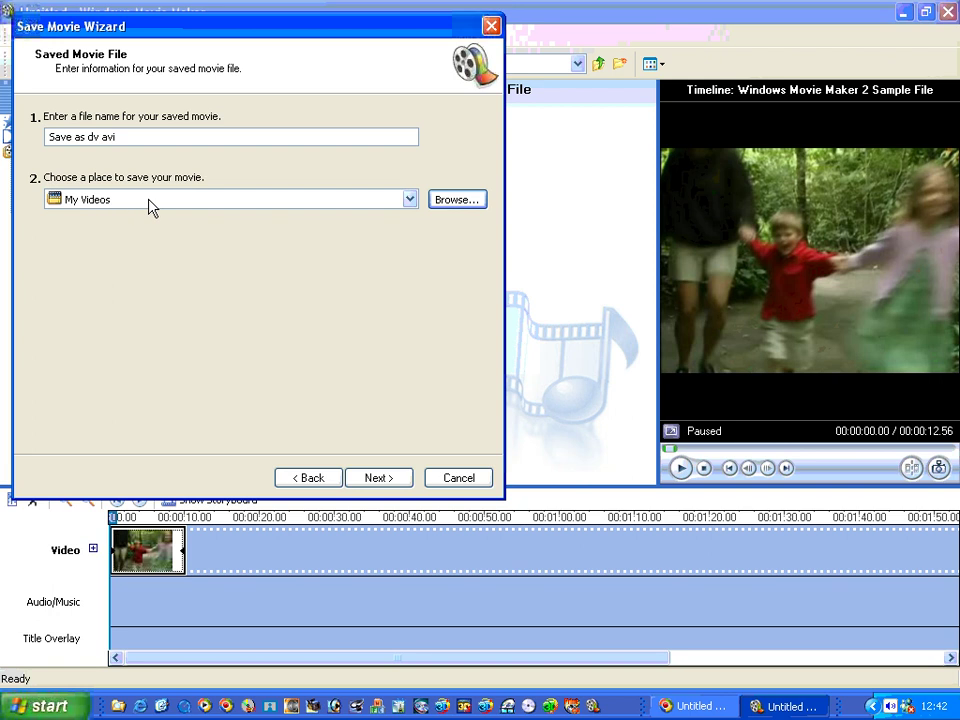
# Choose Other settings: DV-AVI (PAL) as the movie setting and start saving
pyautogui.click(383, 482)
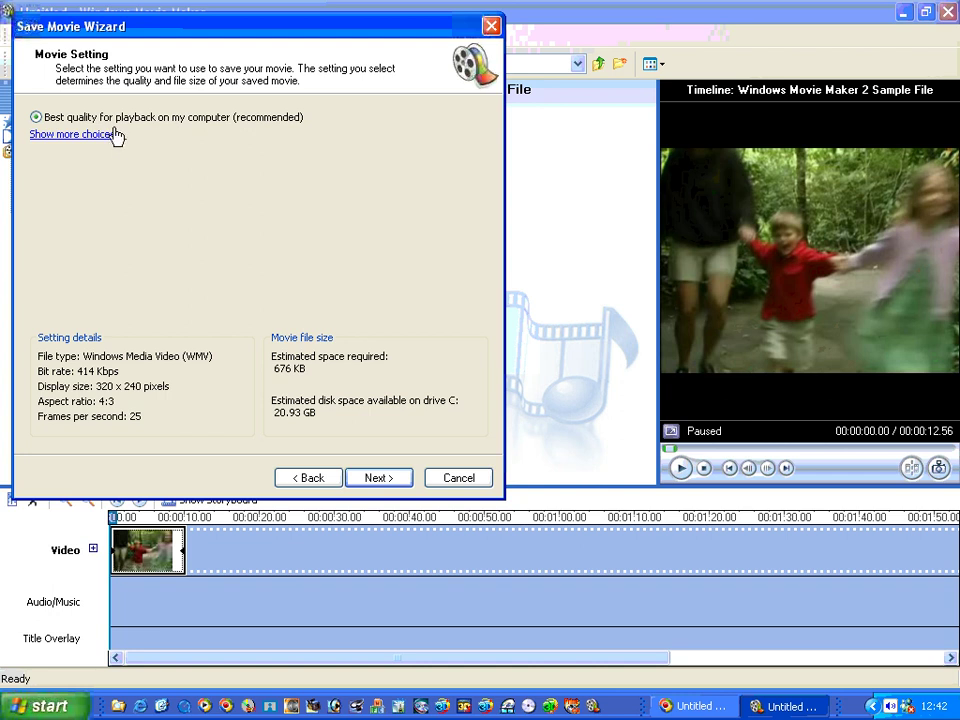
pyautogui.click(59, 138)
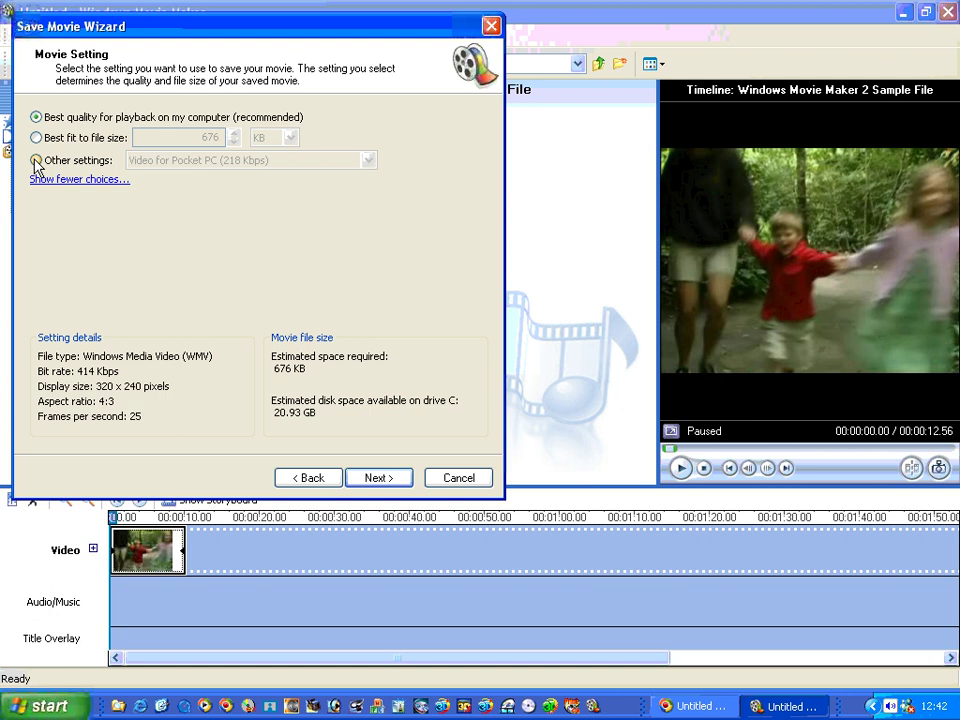
pyautogui.click(36, 161)
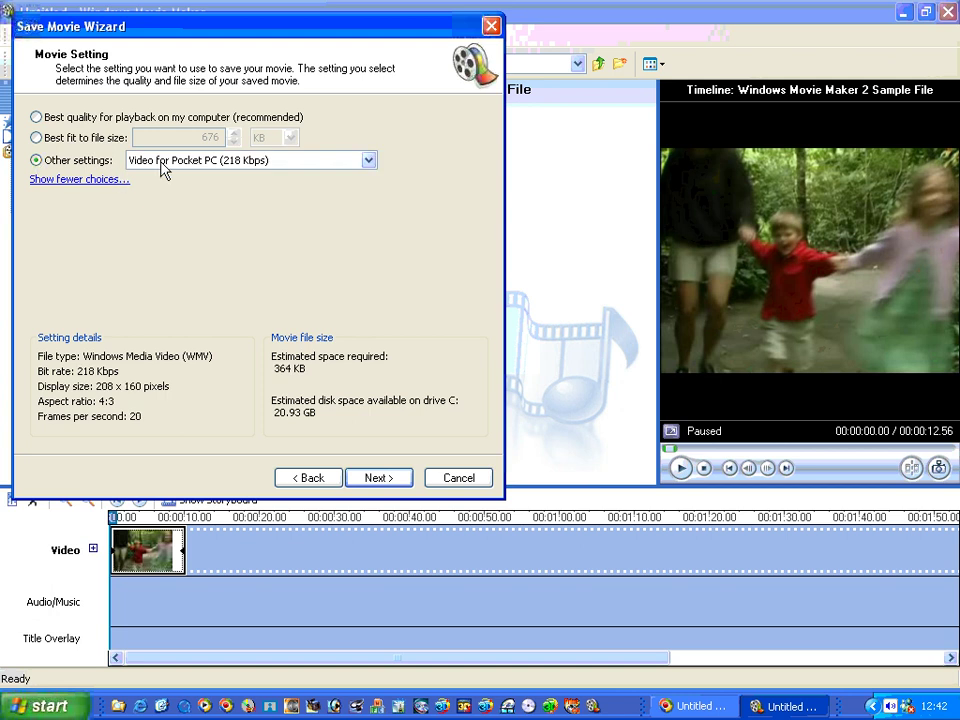
pyautogui.click(368, 162)
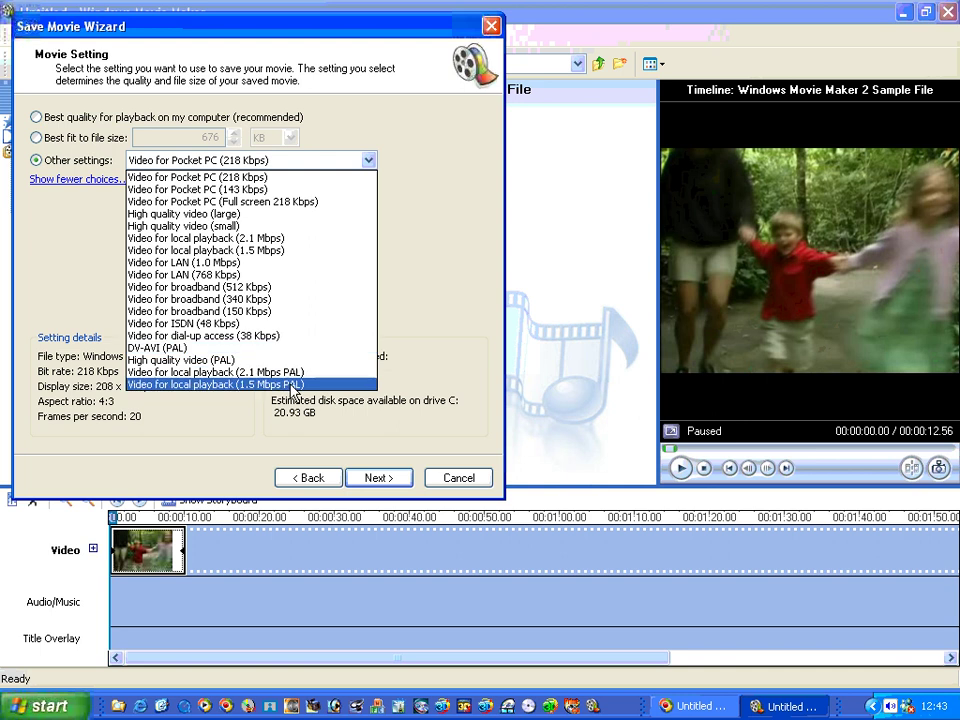
pyautogui.click(218, 347)
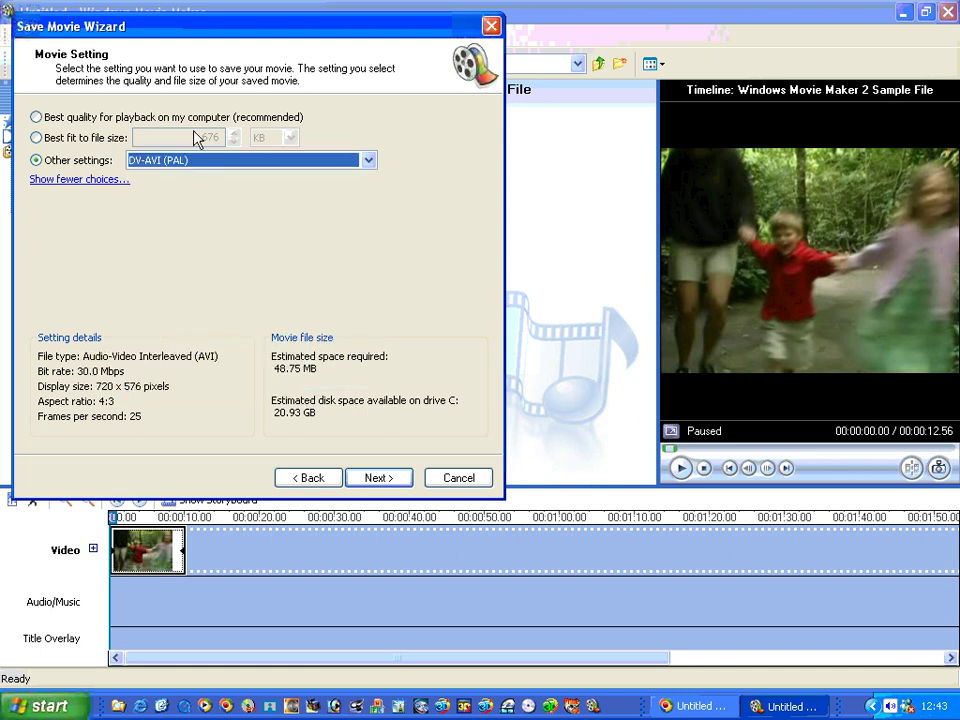
pyautogui.click(378, 478)
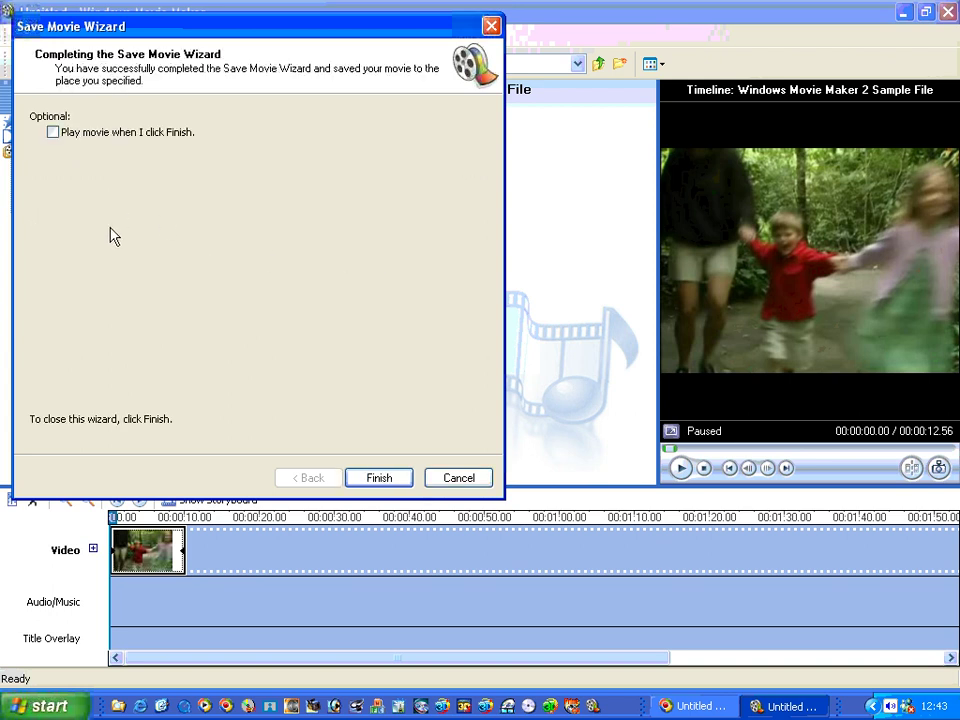
# Leave 'Play movie when I click Finish' unchecked and close the completed wizard
pyautogui.click(54, 134)
pyautogui.click(52, 134)
pyautogui.click(380, 478)
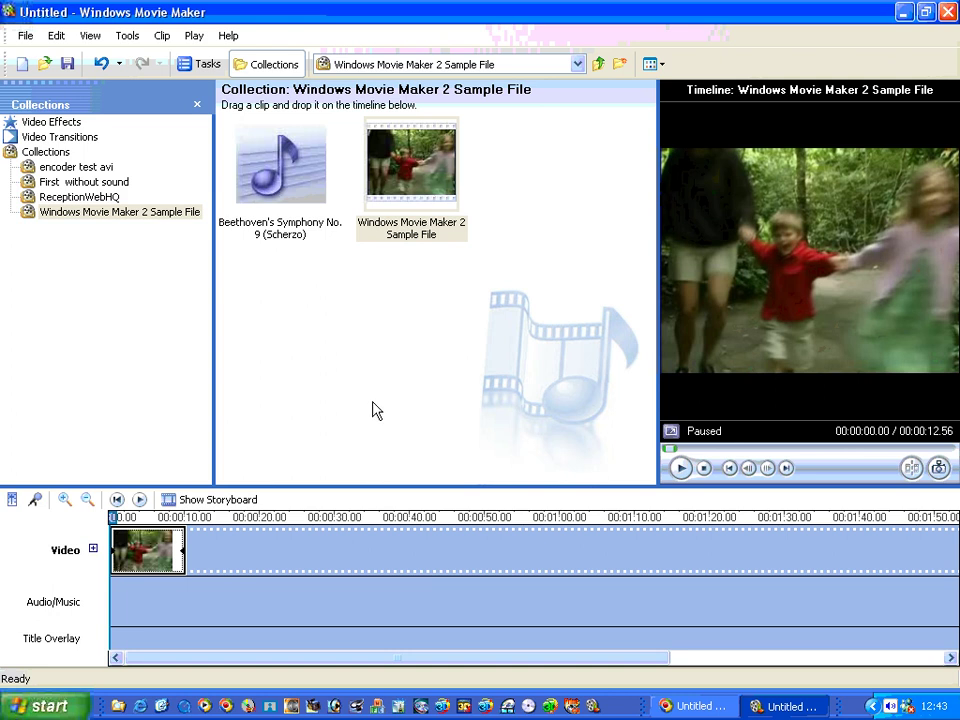
# Close the project, answering No to saving the changes
pyautogui.click(947, 12)
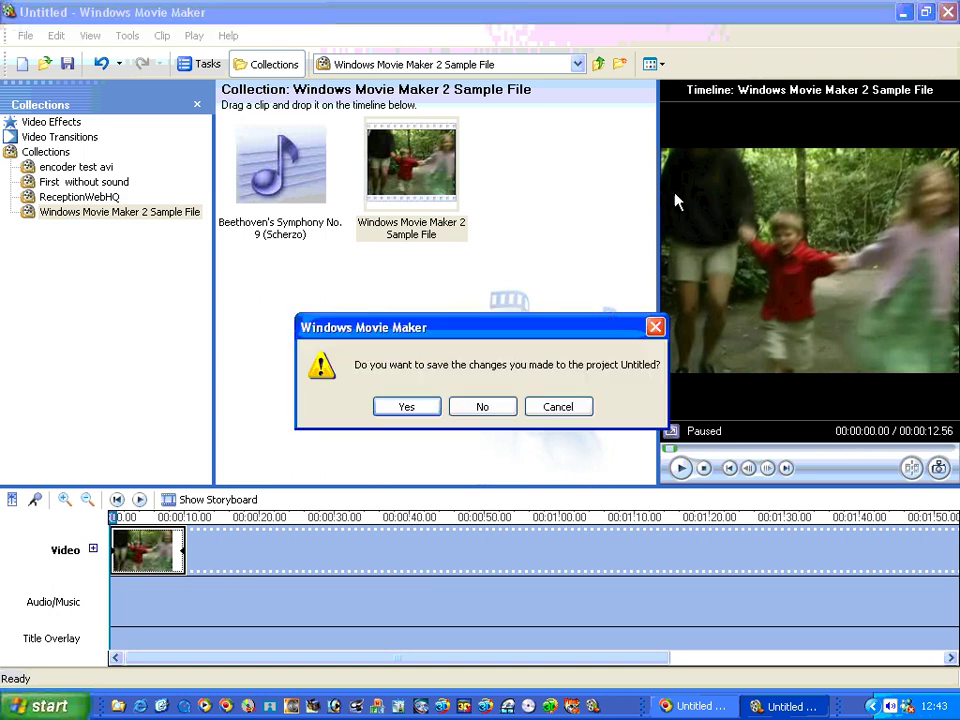
pyautogui.click(483, 407)
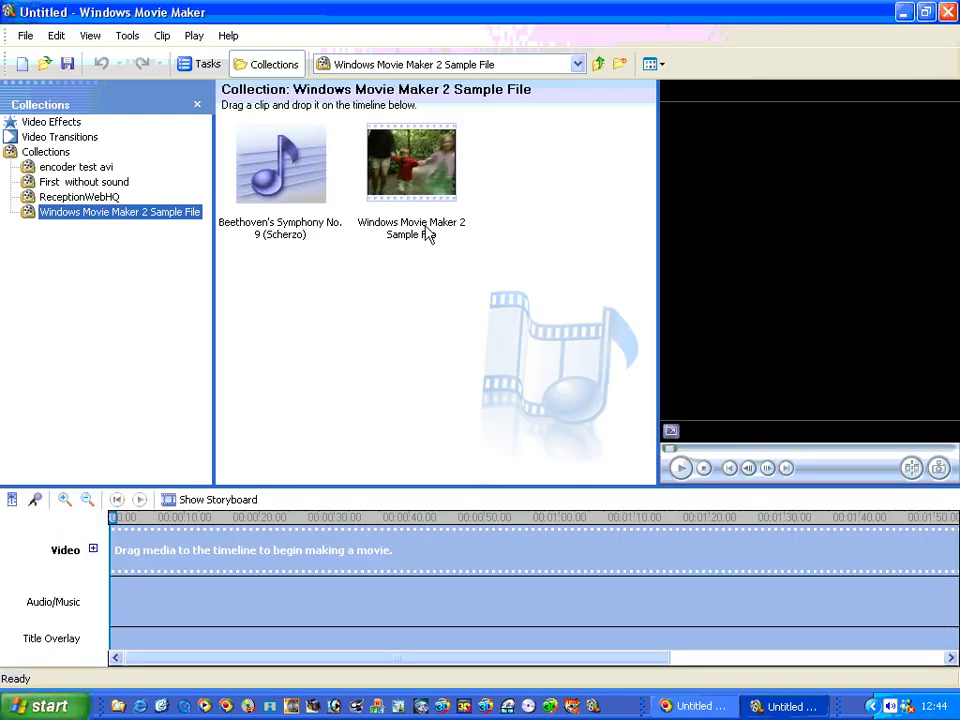
# Place the sample clip on the video track and Beethoven's Scherzo below it, trimming its start and end
pyautogui.click(428, 168)
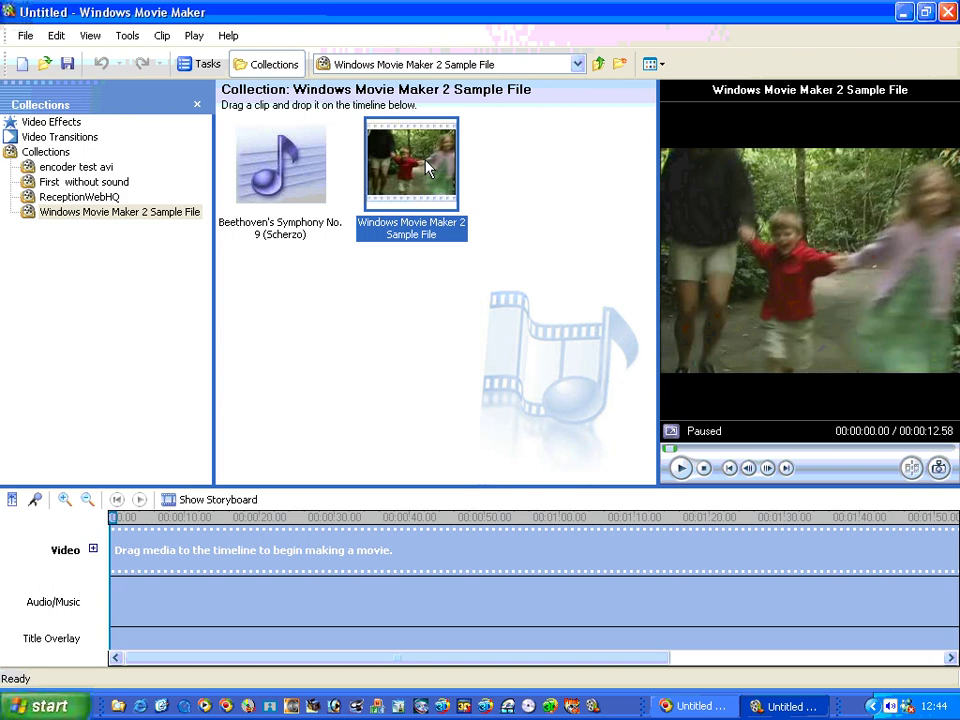
pyautogui.moveTo(428, 168); pyautogui.dragTo(165, 548)
pyautogui.moveTo(306, 188); pyautogui.dragTo(128, 610)
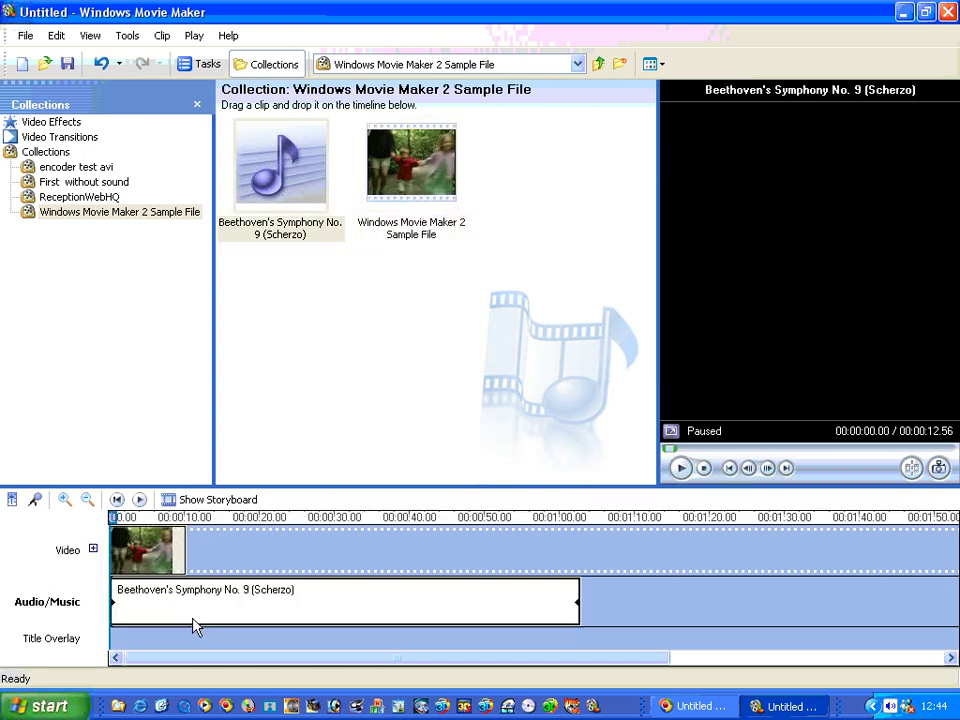
pyautogui.click(111, 602)
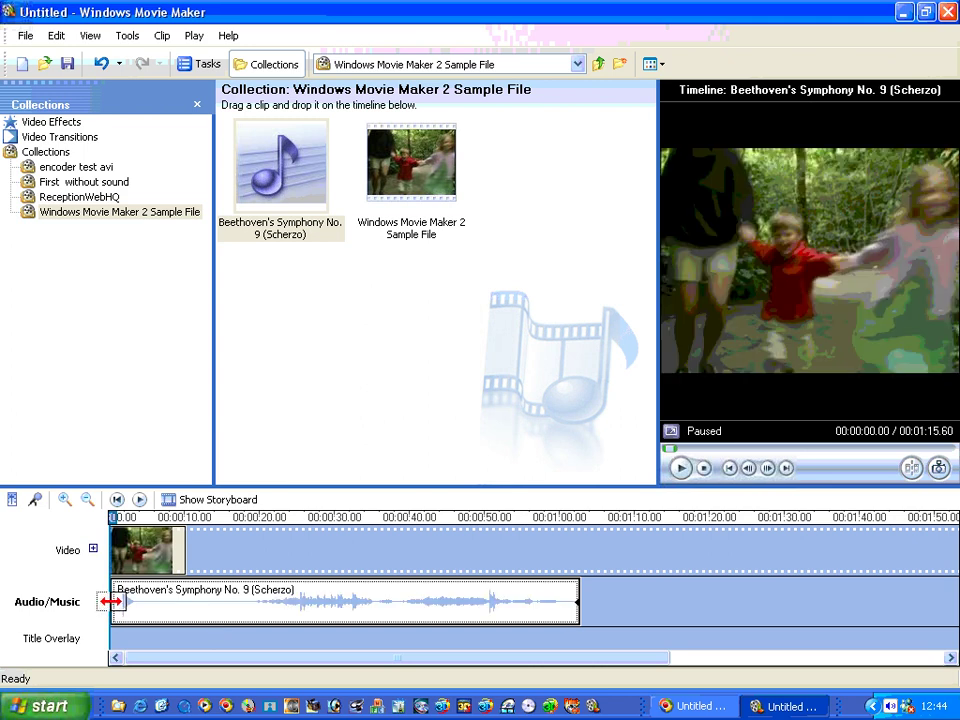
pyautogui.moveTo(111, 602); pyautogui.dragTo(268, 608)
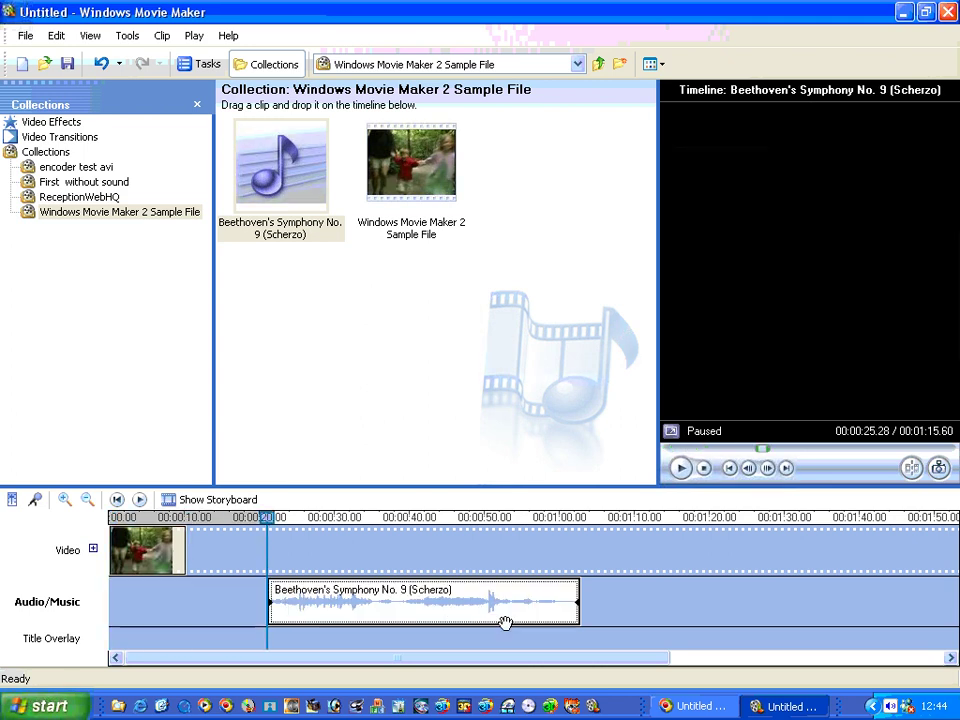
pyautogui.moveTo(574, 598); pyautogui.dragTo(150, 592)
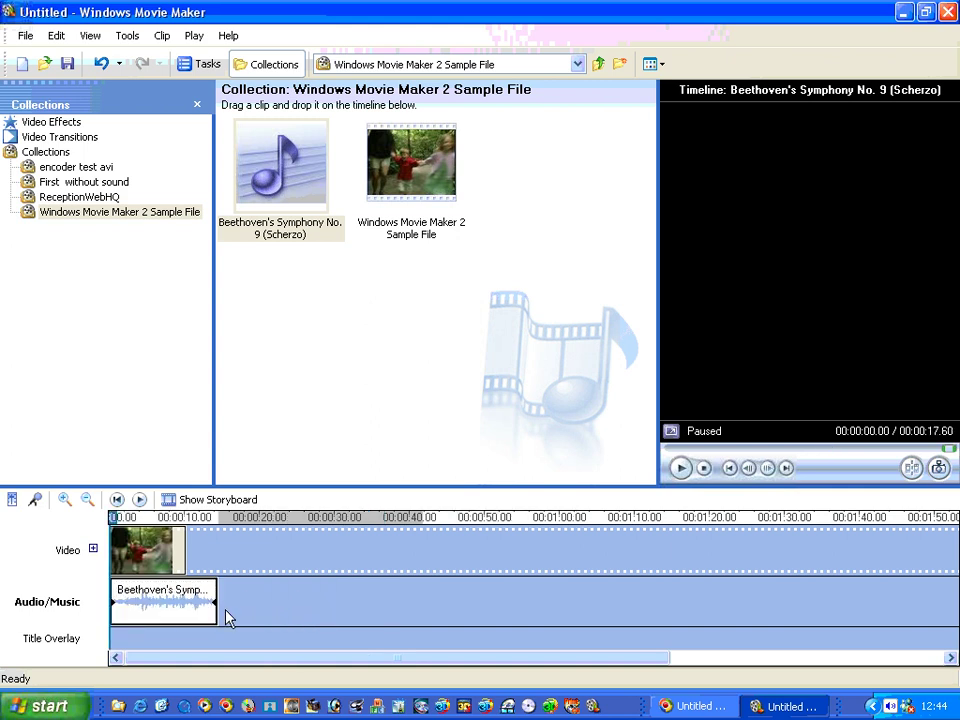
# Preview the timeline and trim the music so it ends with the video clip
pyautogui.click(139, 499)
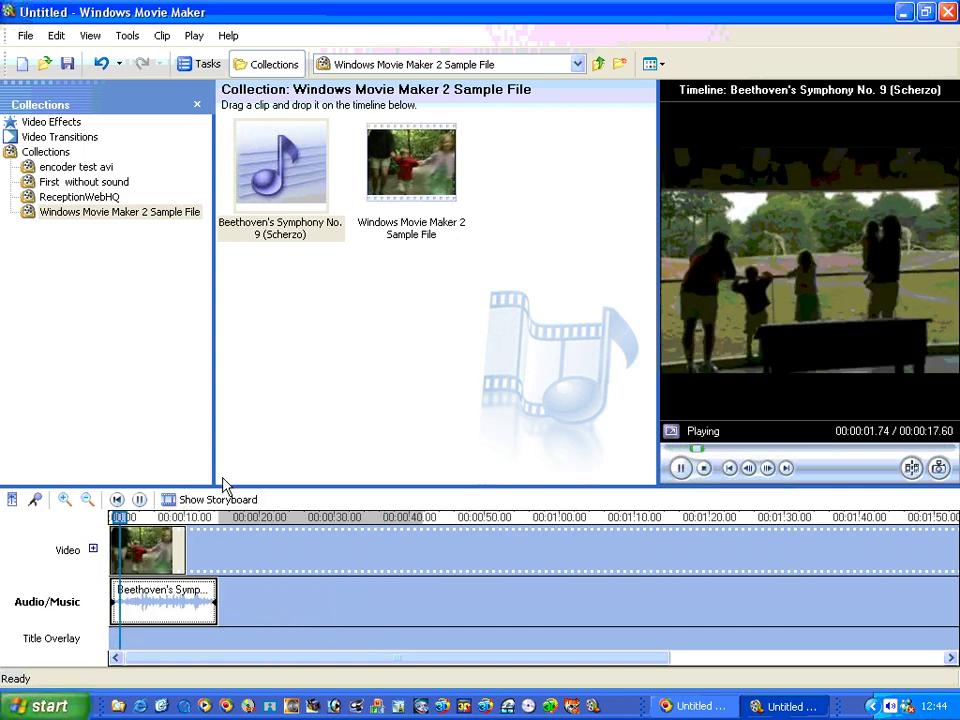
pyautogui.press('space')
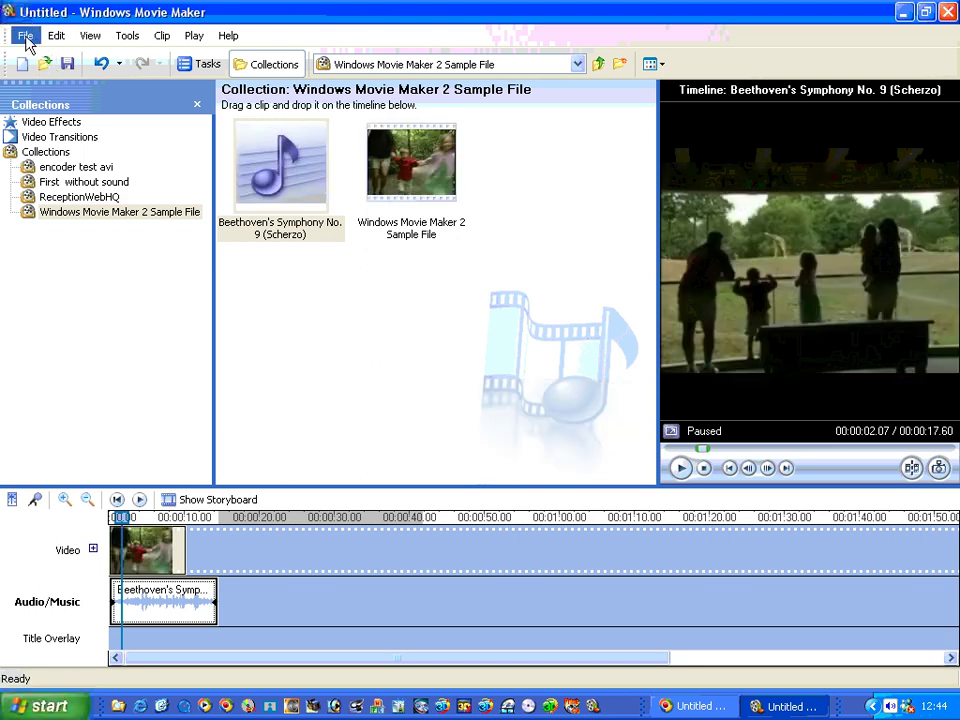
pyautogui.click(204, 589)
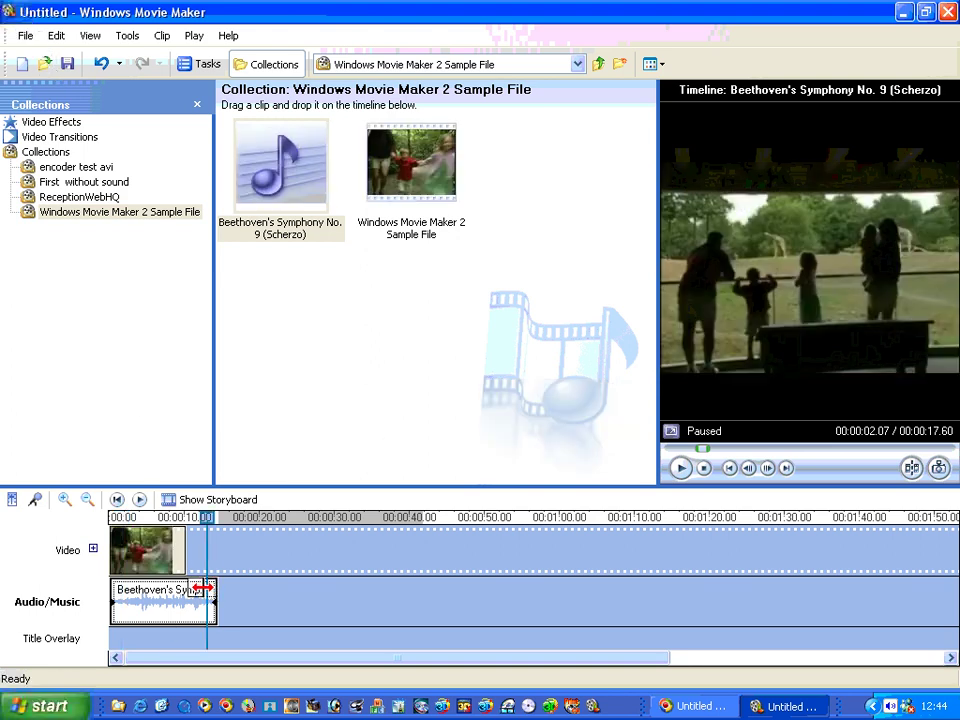
pyautogui.moveTo(204, 589); pyautogui.dragTo(185, 588)
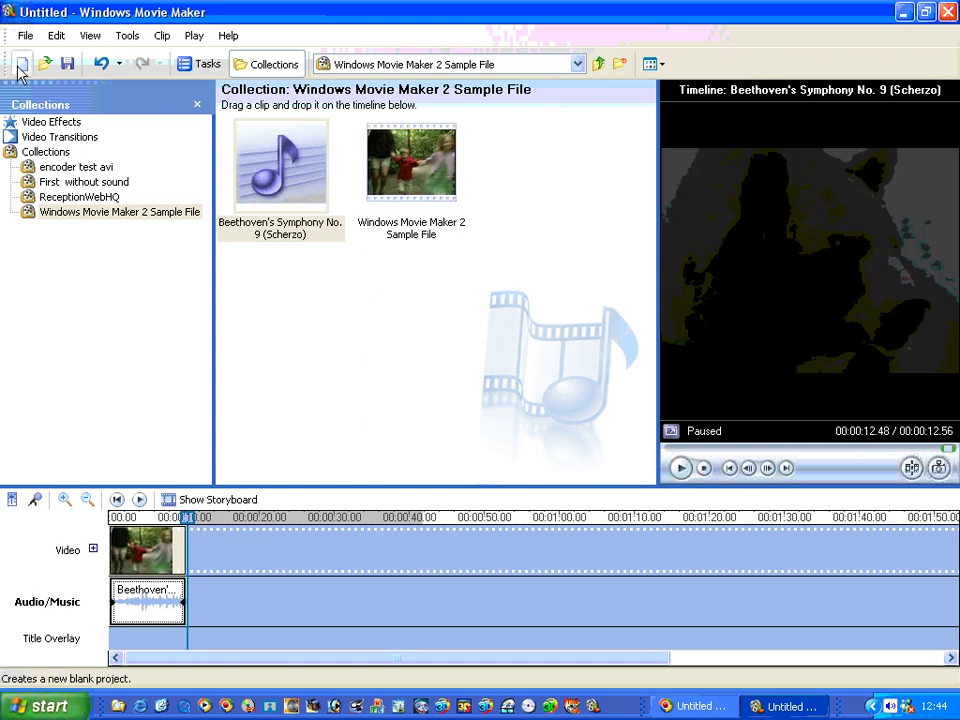
pyautogui.click(26, 37)
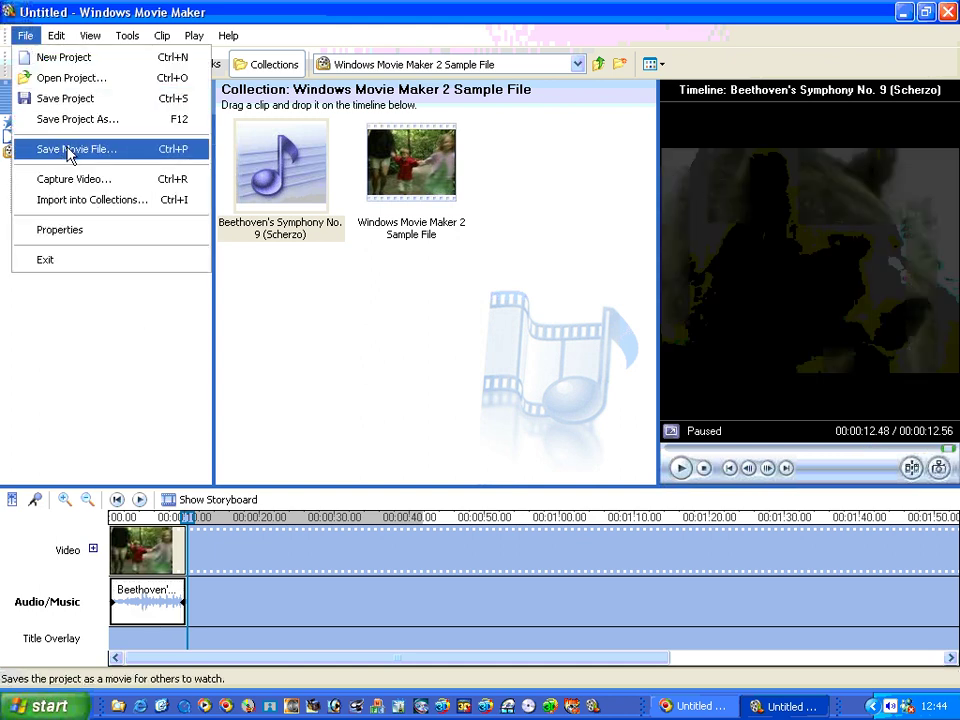
# Save the movie to this computer as Movie_0001 in My Videos using DV-AVI (PAL)
pyautogui.press('Escape')
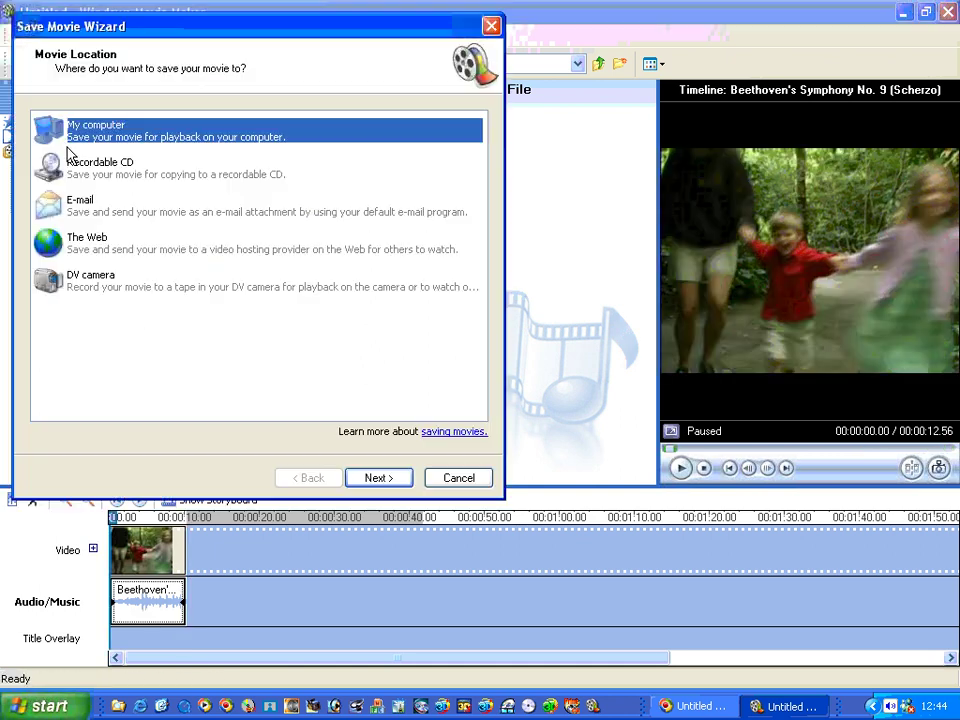
pyautogui.click(380, 478)
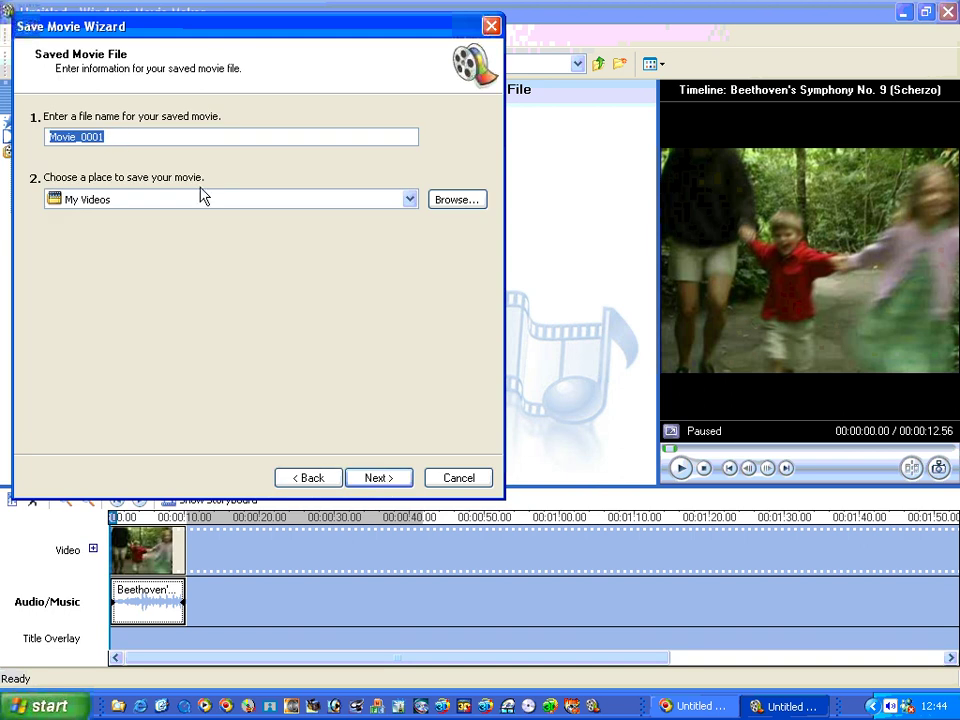
pyautogui.click(385, 478)
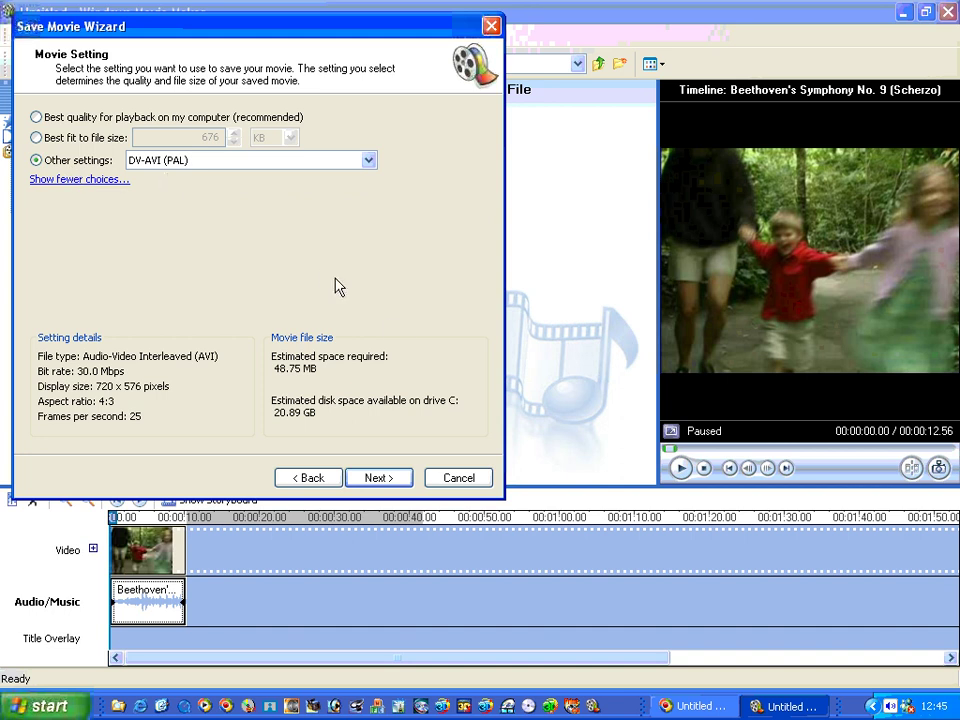
pyautogui.click(381, 482)
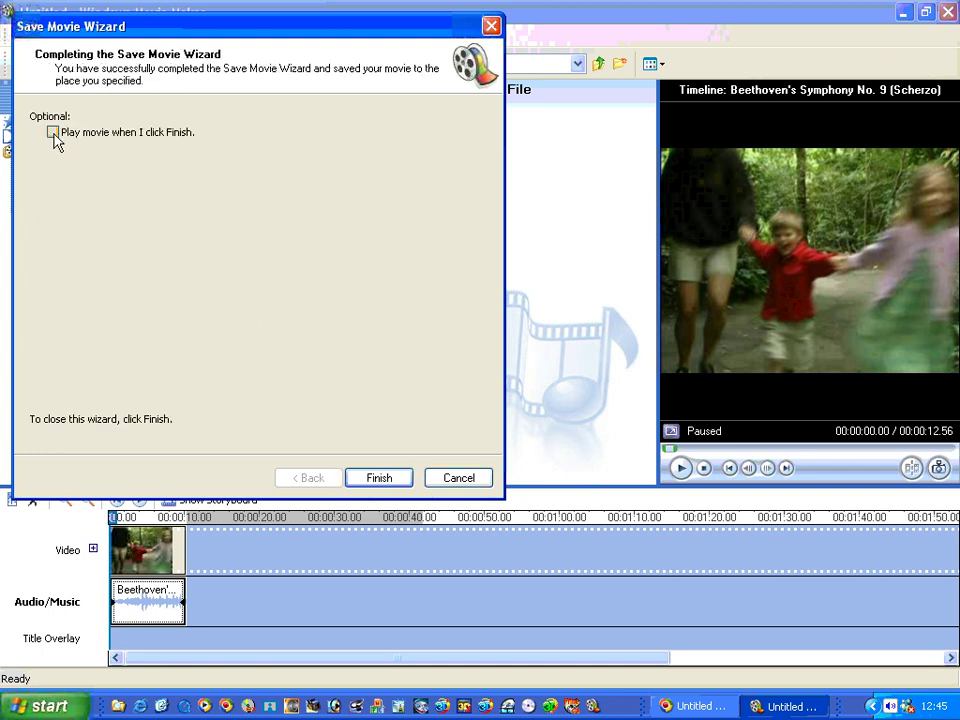
# Tick 'Play movie when I click Finish' so Movie_0001 opens in Windows Media Player
pyautogui.click(53, 133)
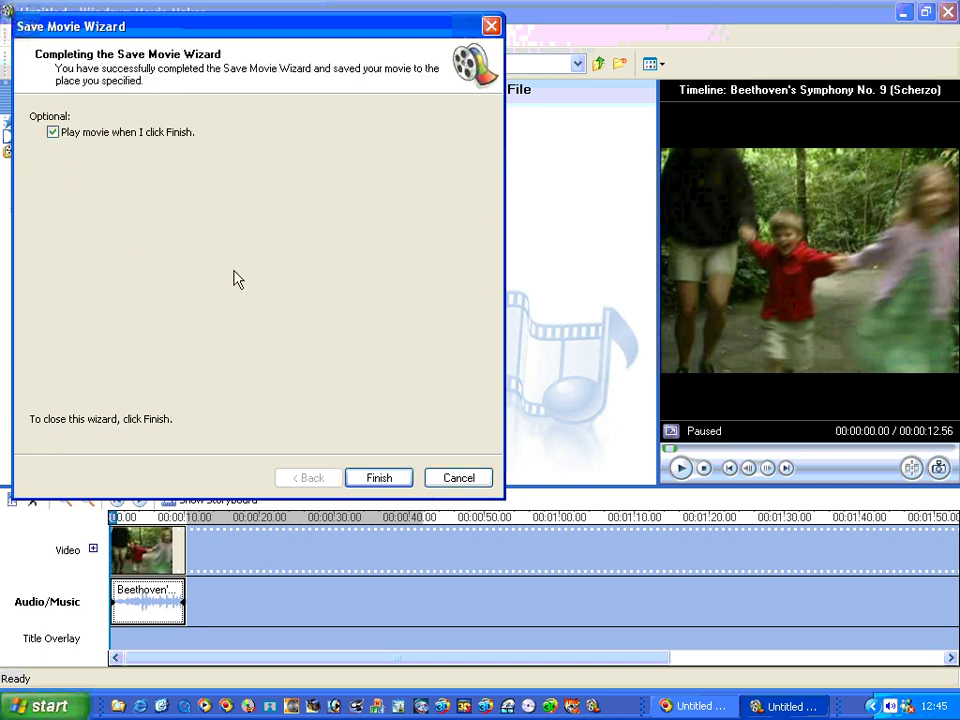
pyautogui.click(379, 478)
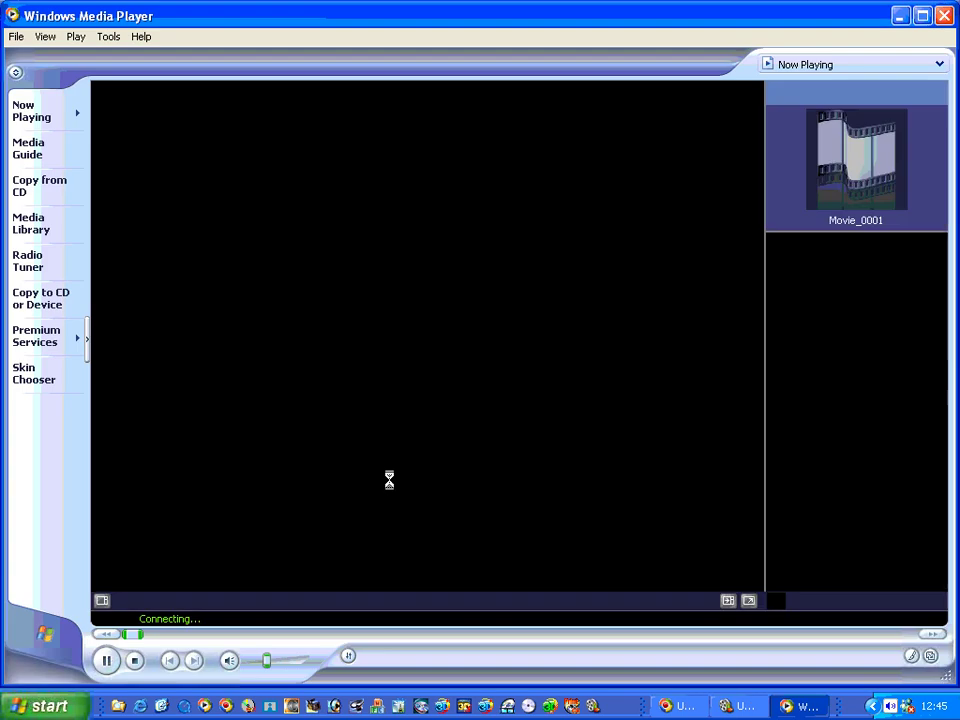